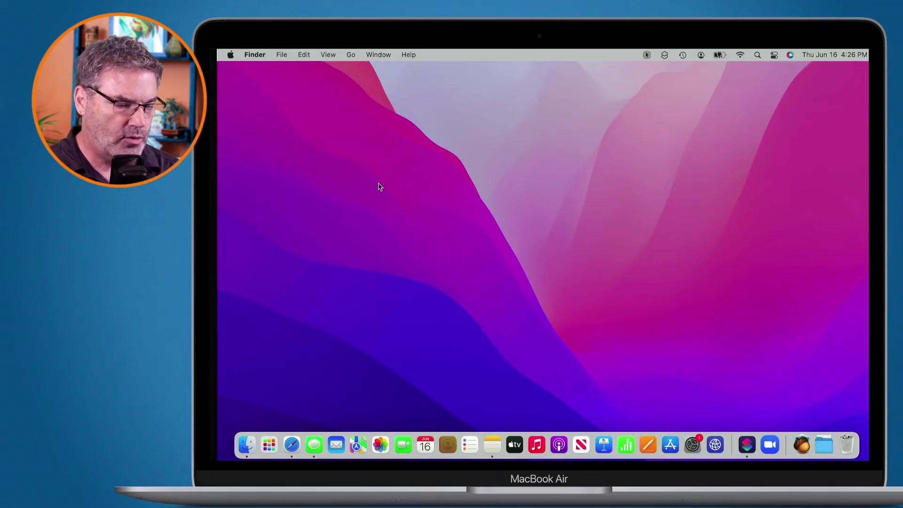
# Launch Calendar from the Dock to show the June 2022 month view.
pyautogui.click(425, 446)
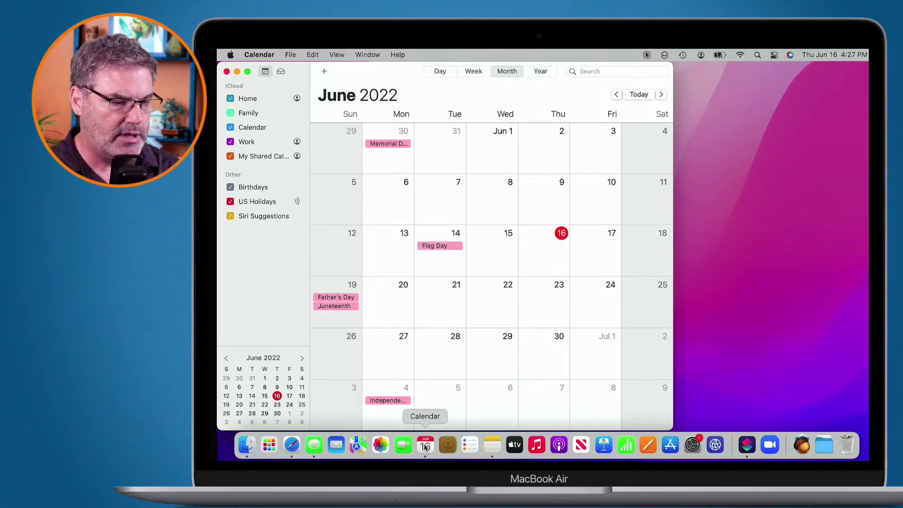
# Write a Quick Note reading 'Jot down my thoughts' with Fn+Q and close it.
pyautogui.press('fn+q')
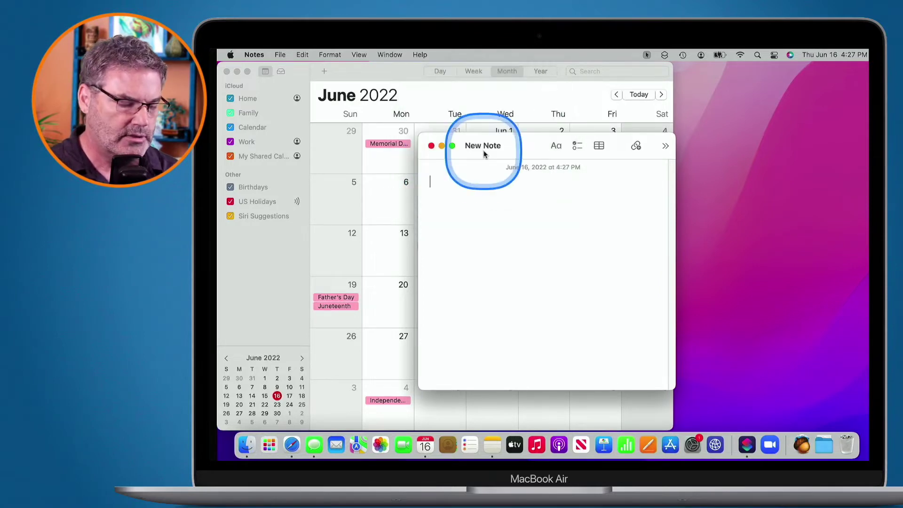
pyautogui.write('Jot dow')
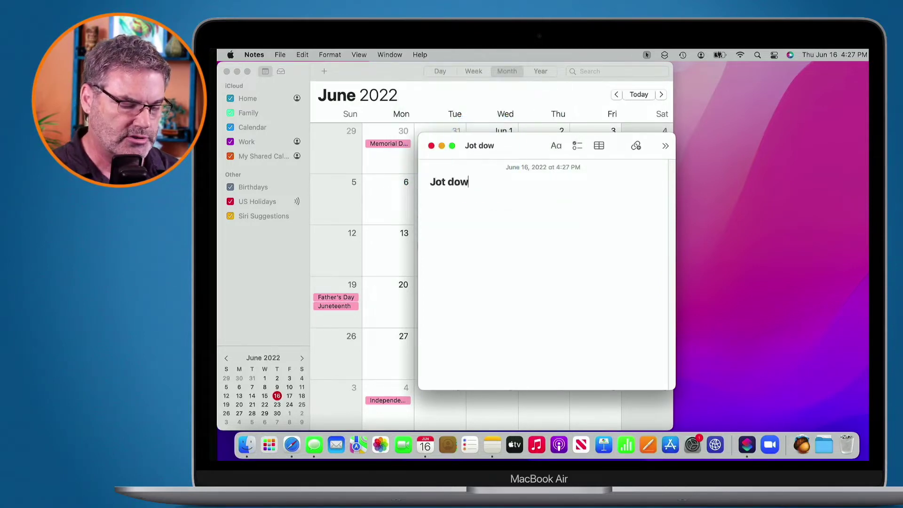
pyautogui.write('n my thoughts')
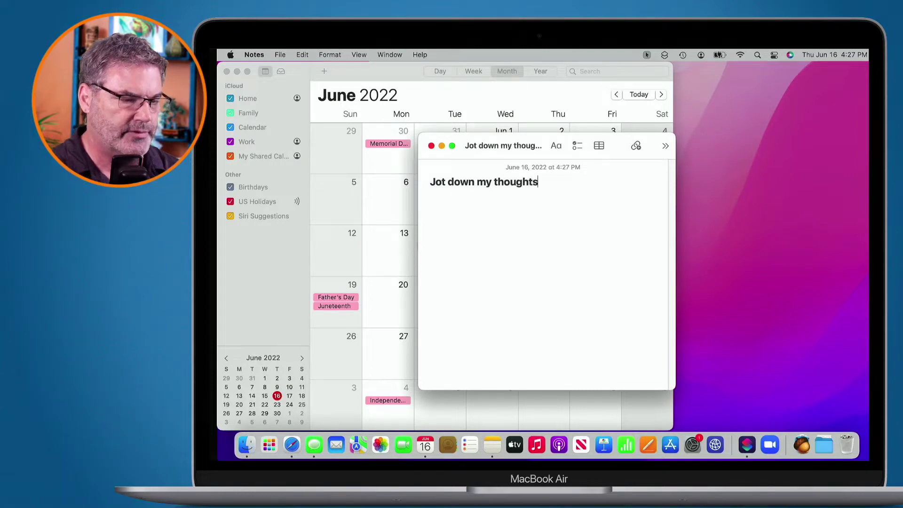
pyautogui.click(431, 146)
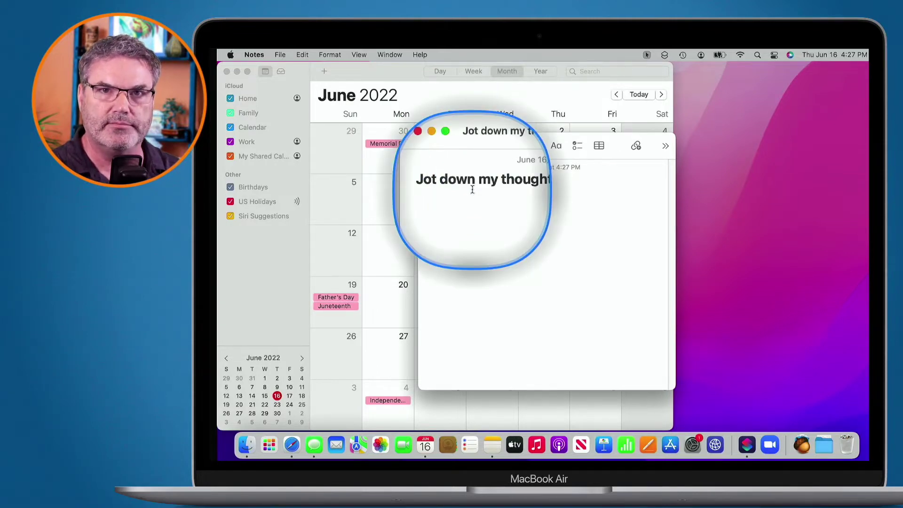
pyautogui.click(429, 145)
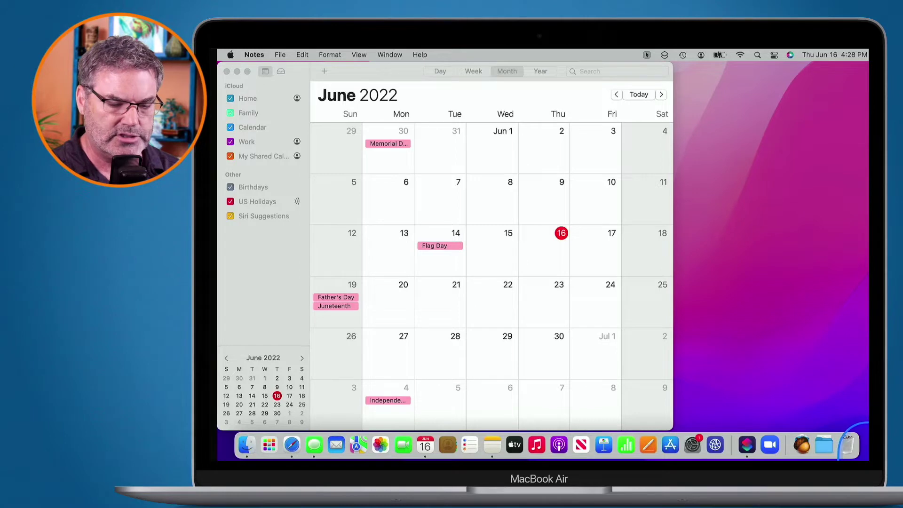
pyautogui.moveTo(868, 460)
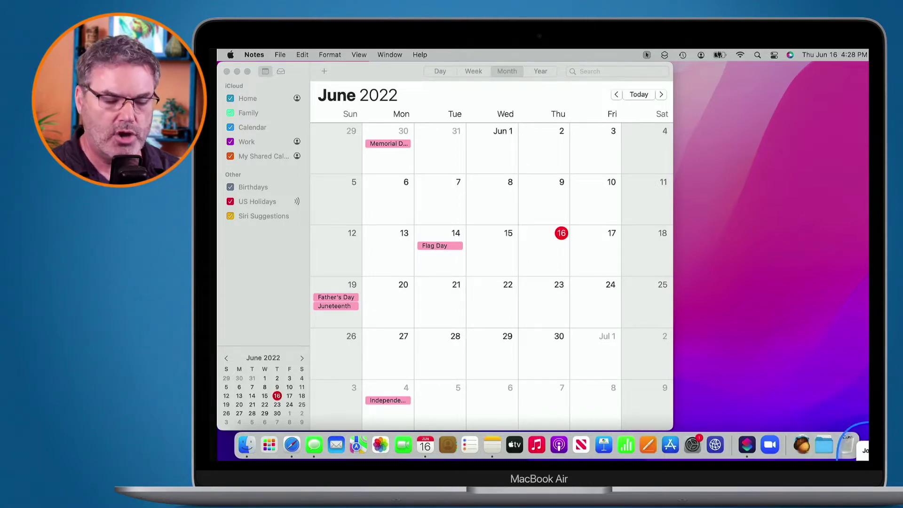
pyautogui.click(865, 451)
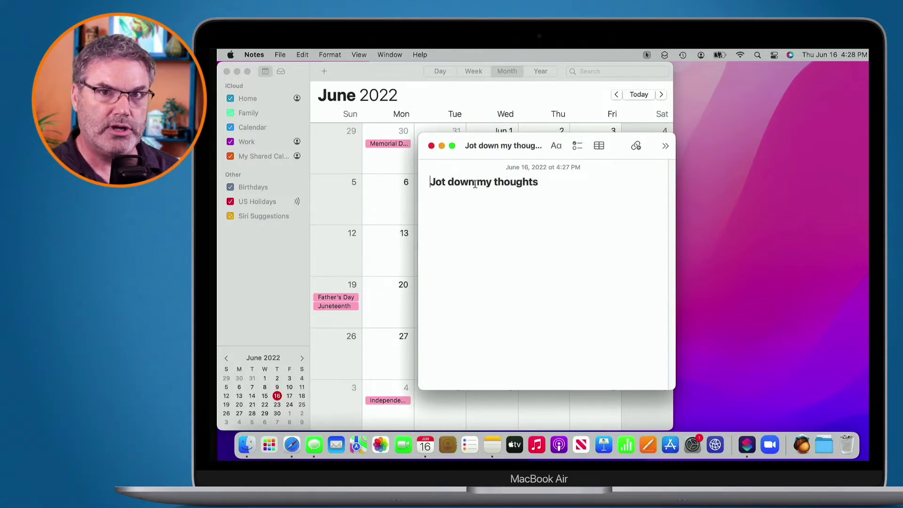
pyautogui.click(431, 145)
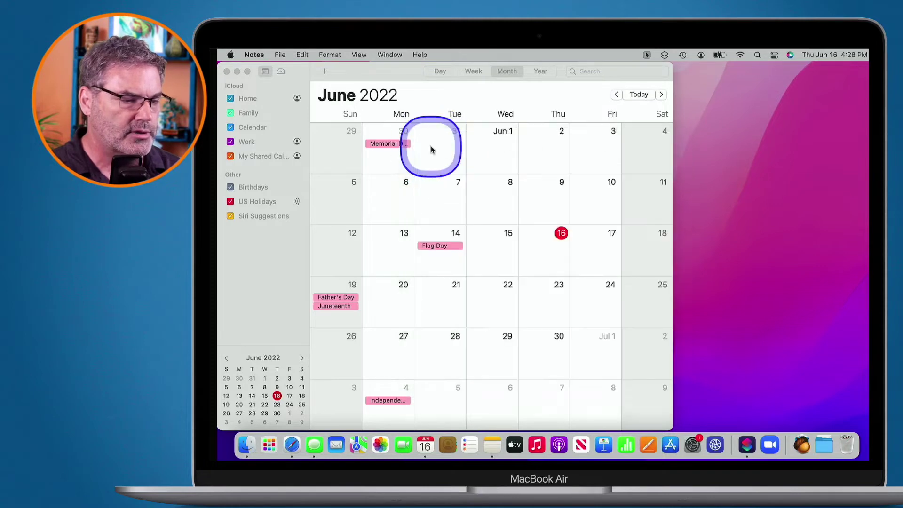
# Uncheck 'Resume last Quick Note' in Notes Preferences, then close Preferences and the Notes window.
pyautogui.click(492, 445)
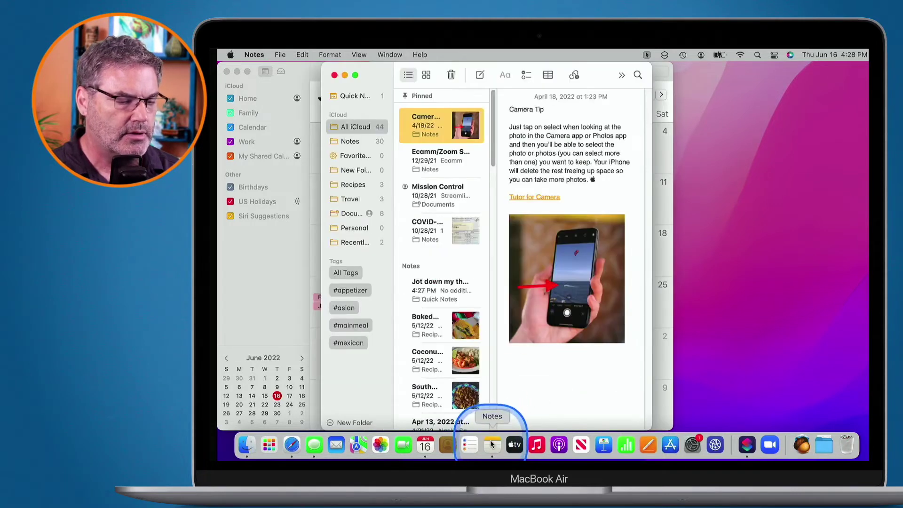
pyautogui.click(254, 55)
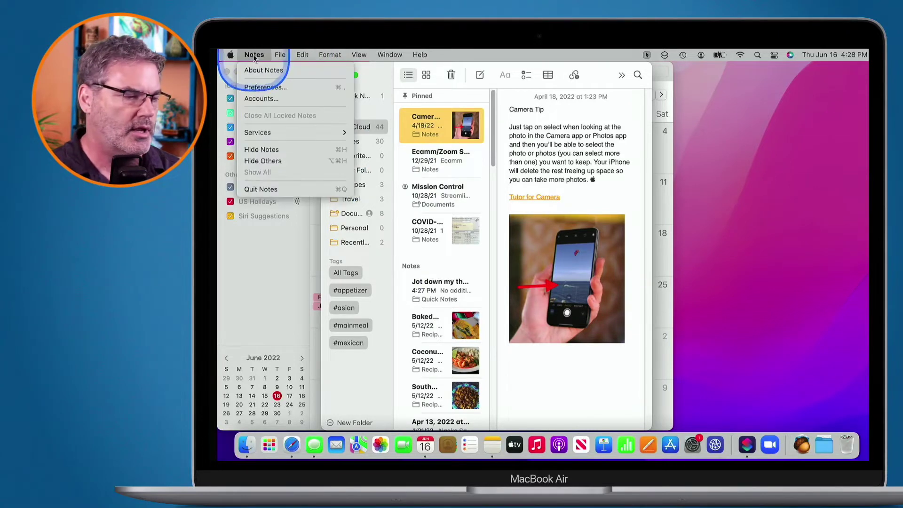
pyautogui.click(262, 89)
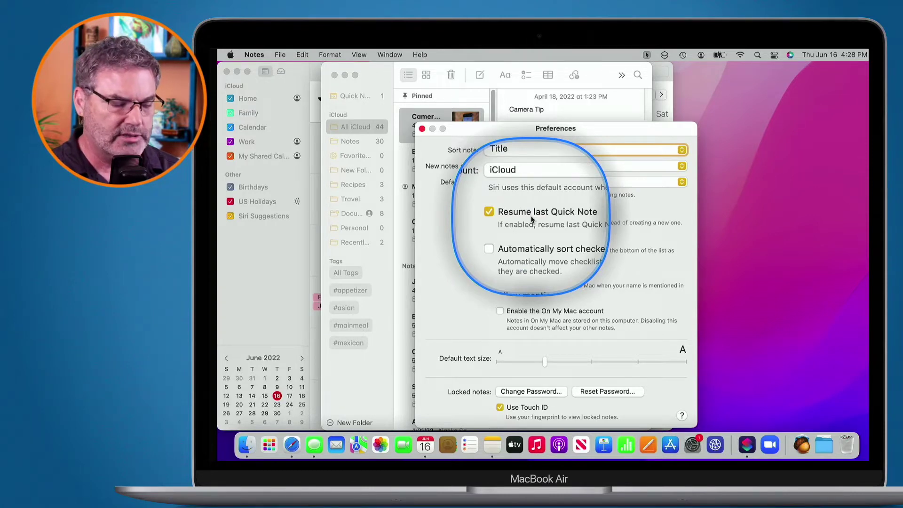
pyautogui.click(499, 212)
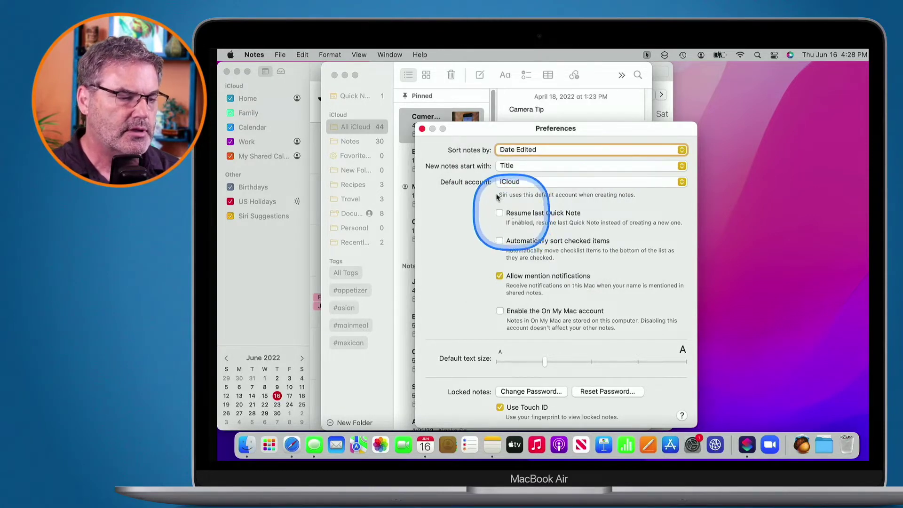
pyautogui.click(422, 129)
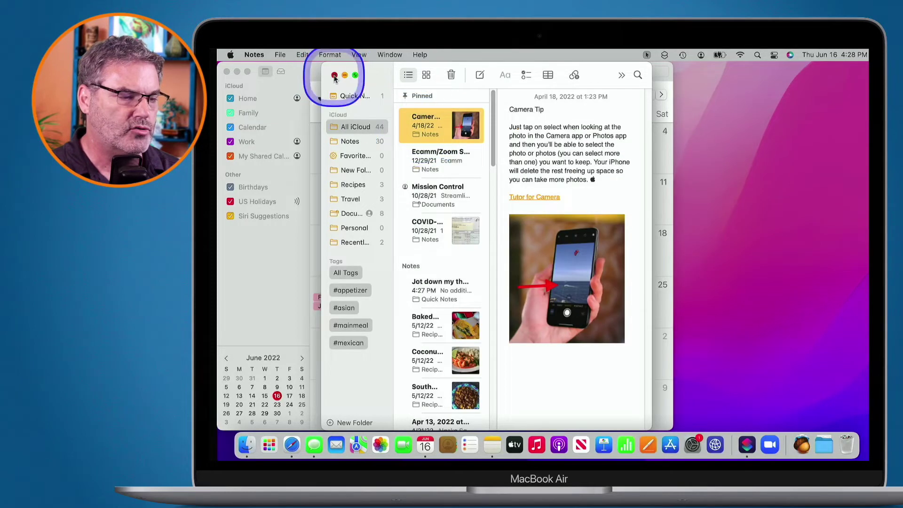
pyautogui.click(334, 75)
# Over Calendar, write a Quick Note saying 'new note' and close it.
pyautogui.click(336, 79)
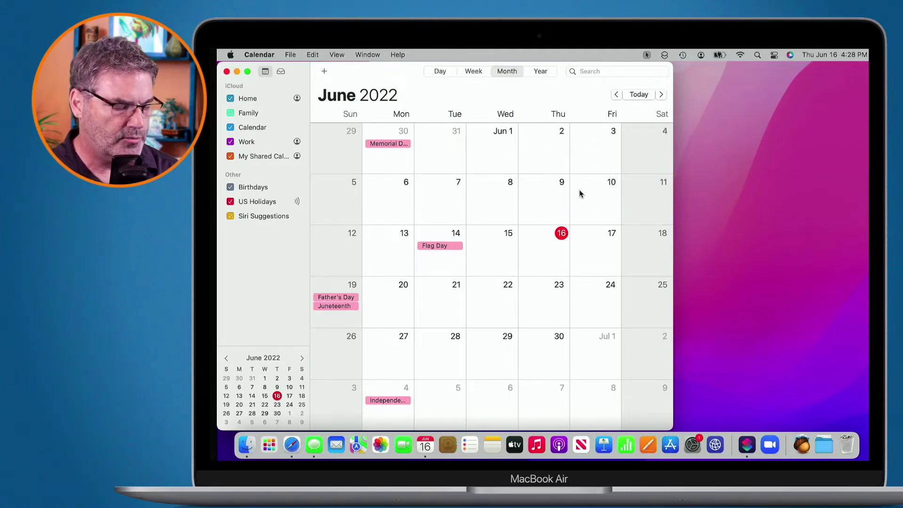
pyautogui.press('fn+q')
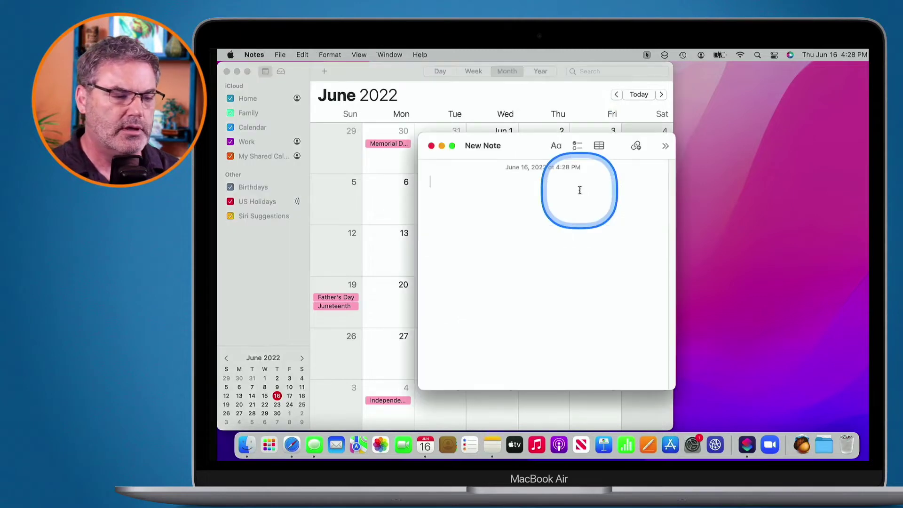
pyautogui.write('new note')
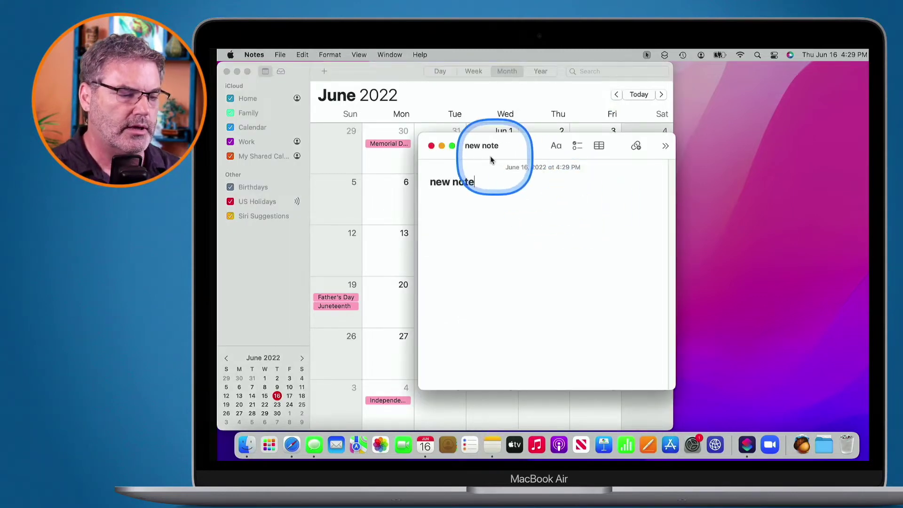
pyautogui.click(431, 146)
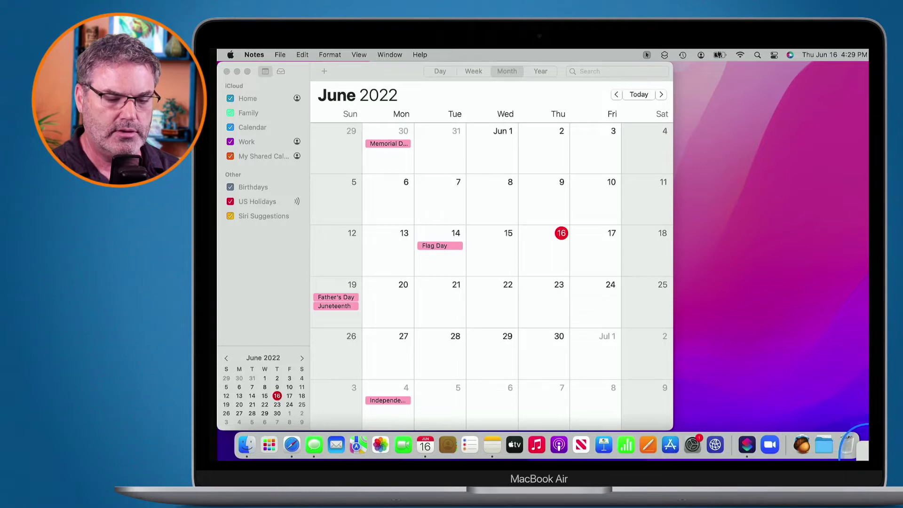
# Write a 'Note 3' Quick Note from the hot corner, close it, then close Calendar.
pyautogui.click(864, 453)
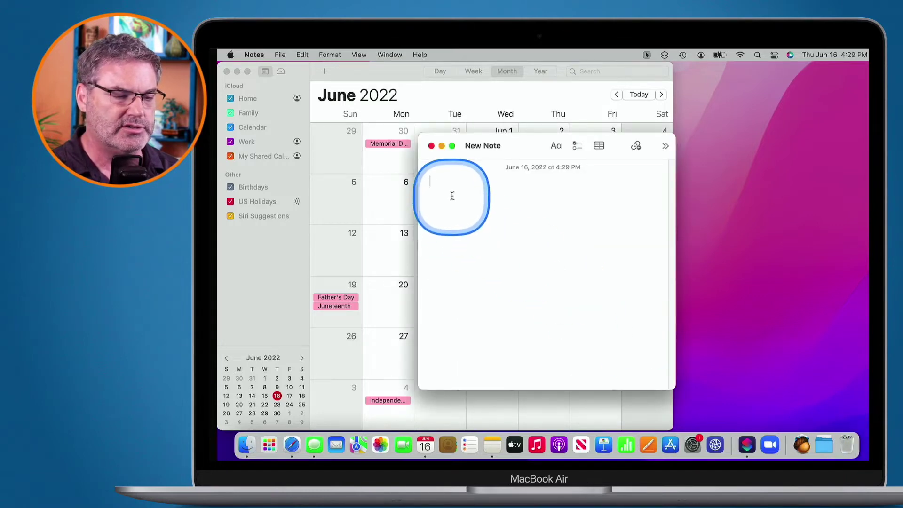
pyautogui.write('n')
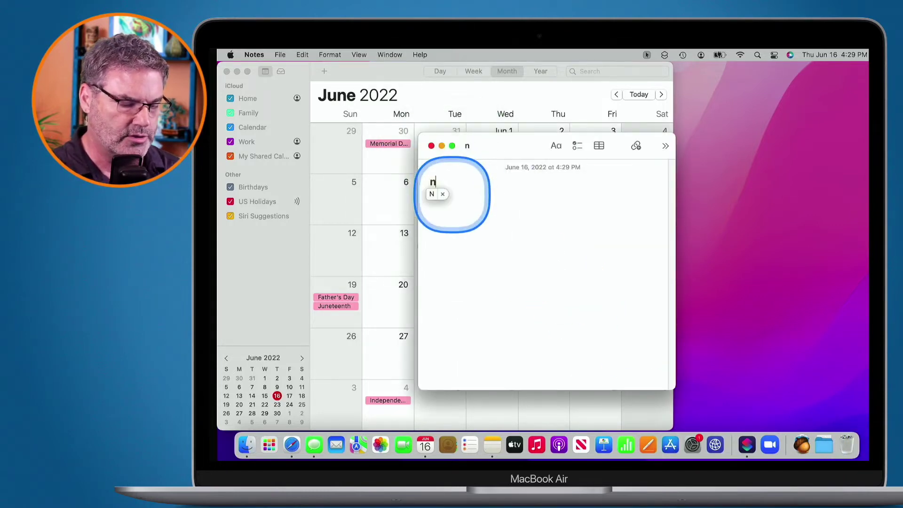
pyautogui.write('ote 2')
pyautogui.press('BackSpace')
pyautogui.write('3')
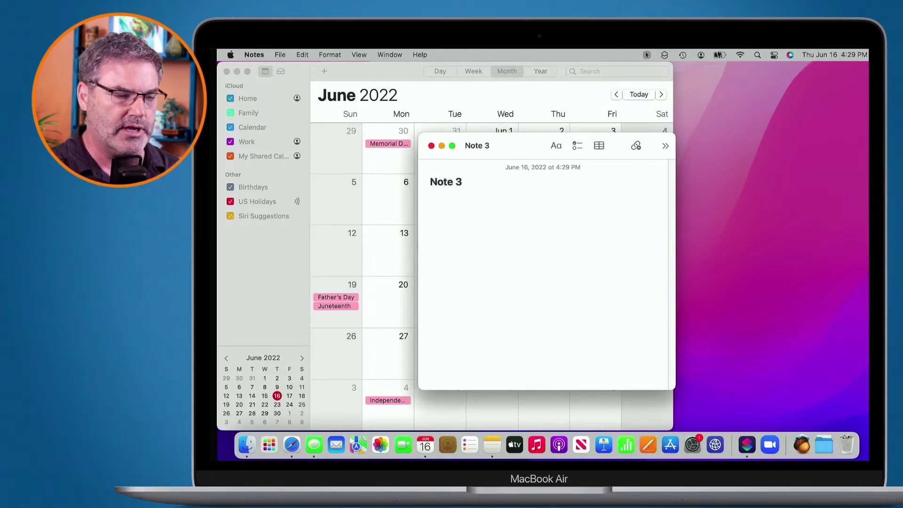
pyautogui.click(431, 145)
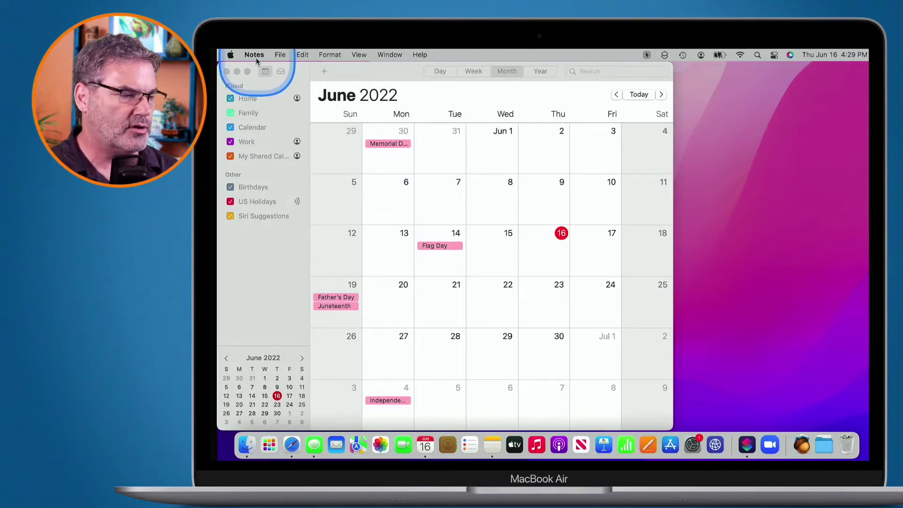
pyautogui.click(226, 71)
# Open apple.com in Safari from the Reading List and share its link to Notes.
pyautogui.click(331, 126)
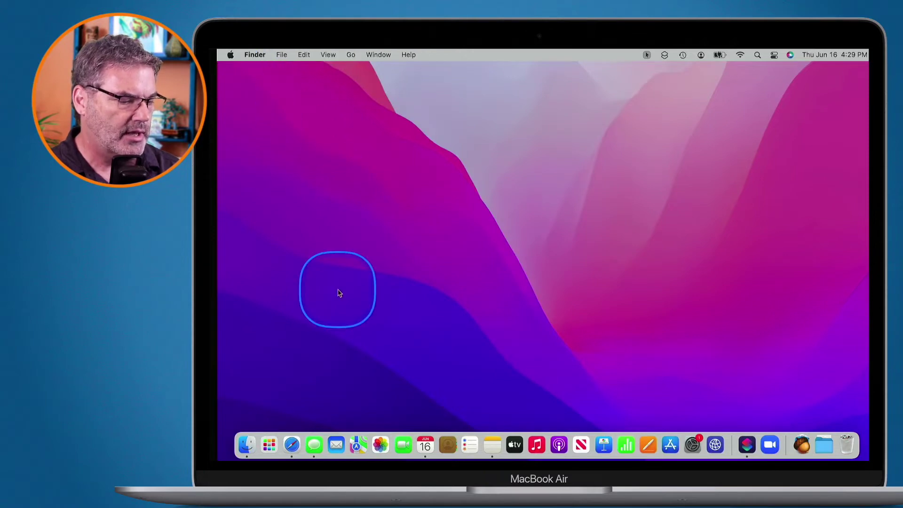
pyautogui.click(292, 446)
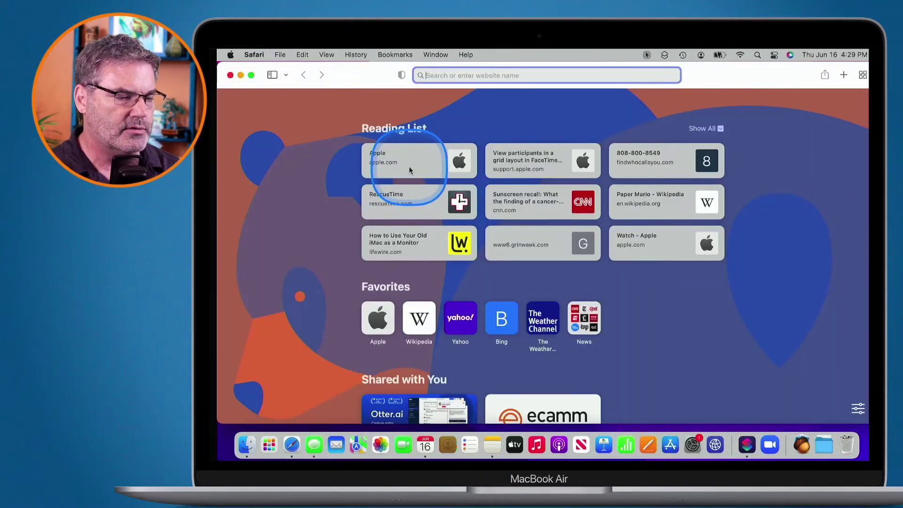
pyautogui.click(409, 168)
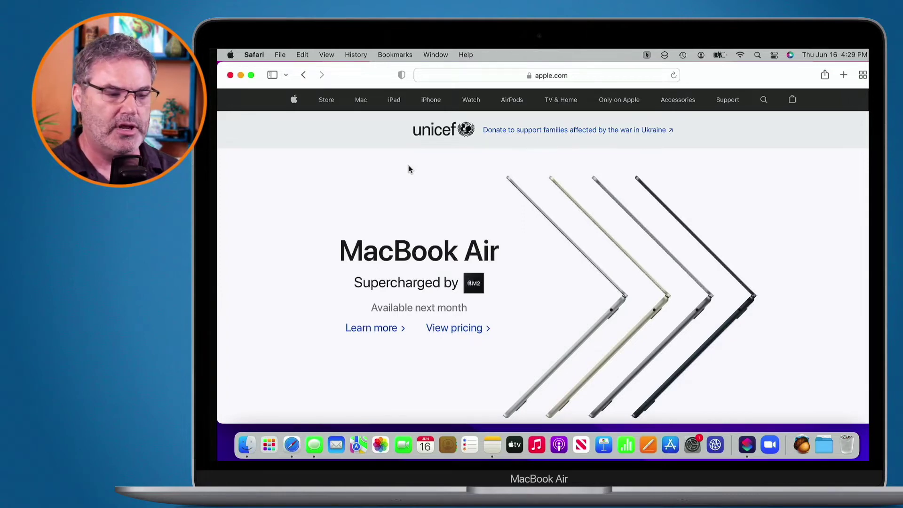
pyautogui.click(825, 74)
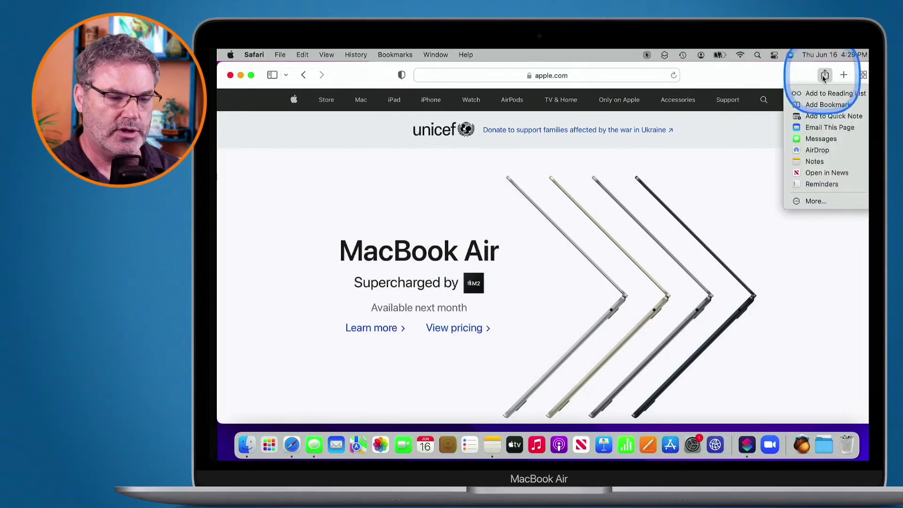
pyautogui.click(808, 165)
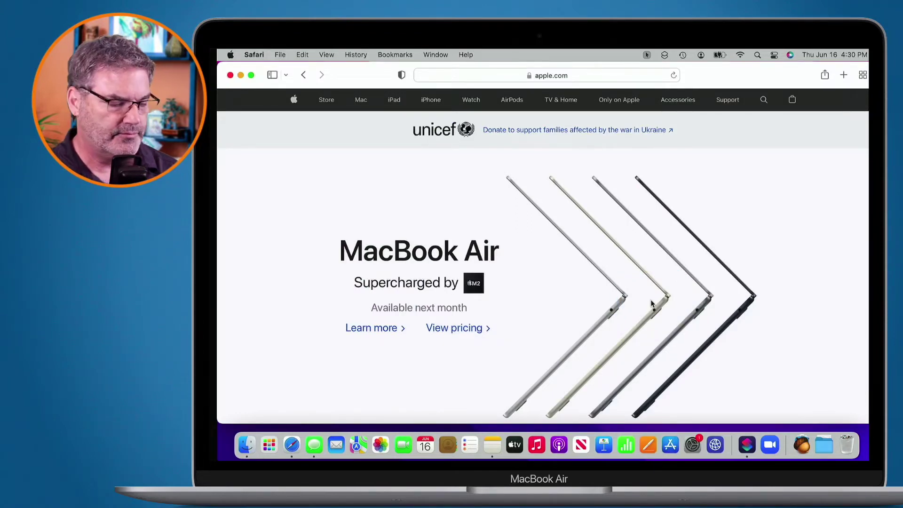
# Create a 'website apple' Quick Note with the Apple (Safari) page link and close it.
pyautogui.press('fn+q')
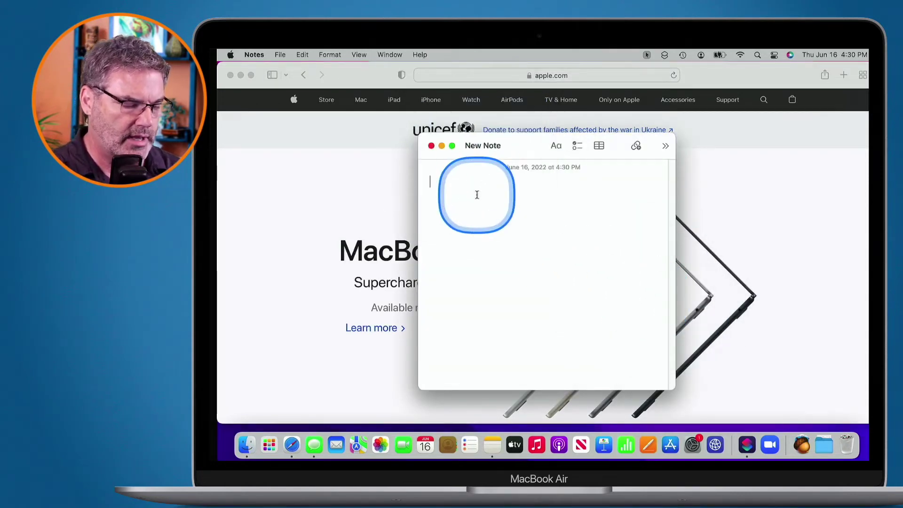
pyautogui.write('website apple')
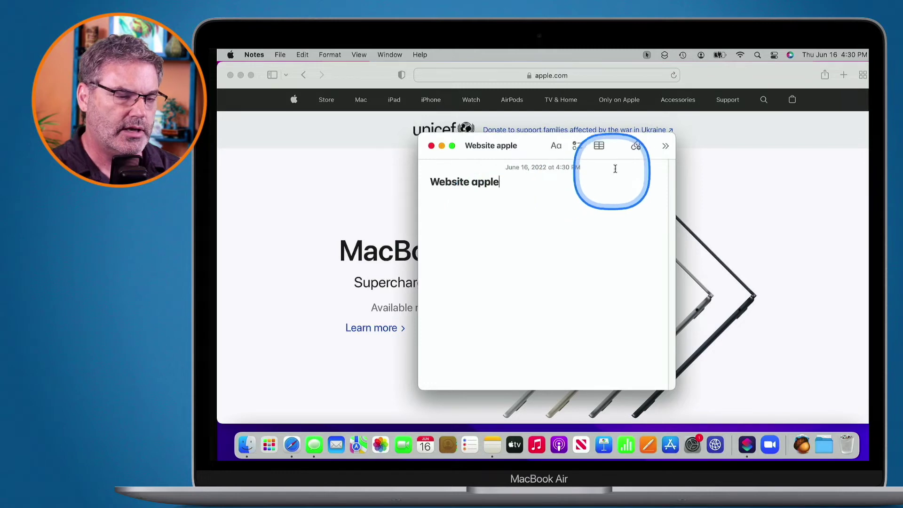
pyautogui.click(636, 146)
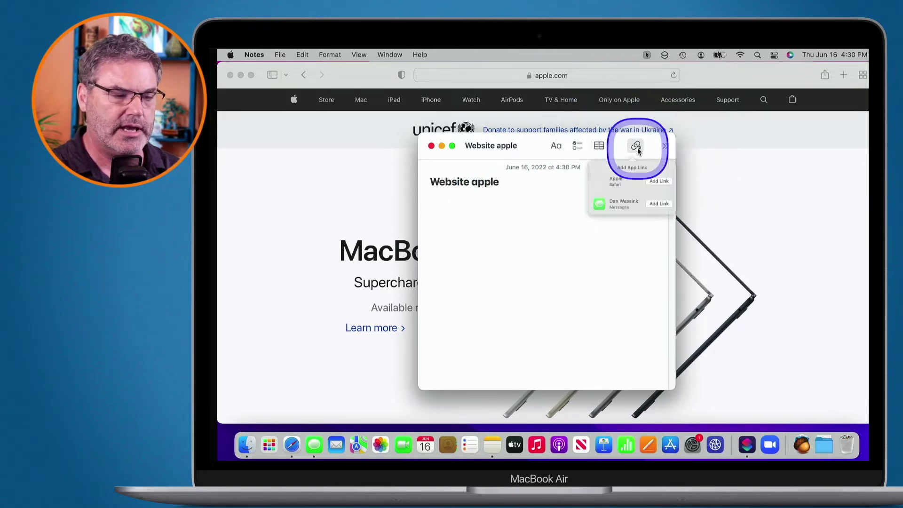
pyautogui.click(673, 192)
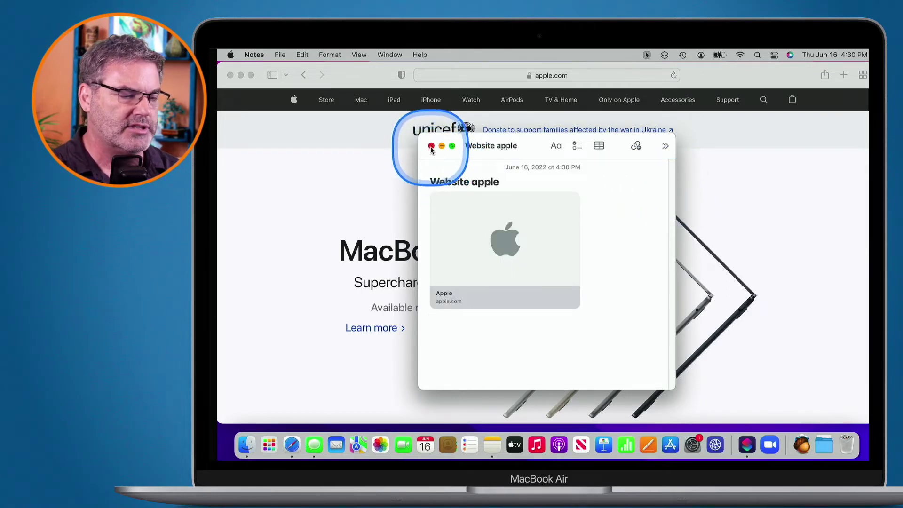
pyautogui.click(431, 145)
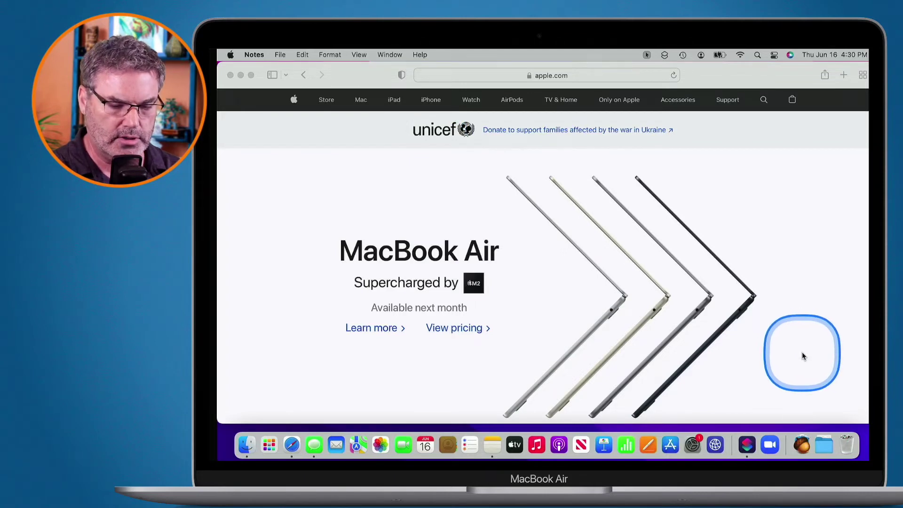
# From the corner preview, make a Quick Note holding the Apple (Safari) link and close it.
pyautogui.click(861, 449)
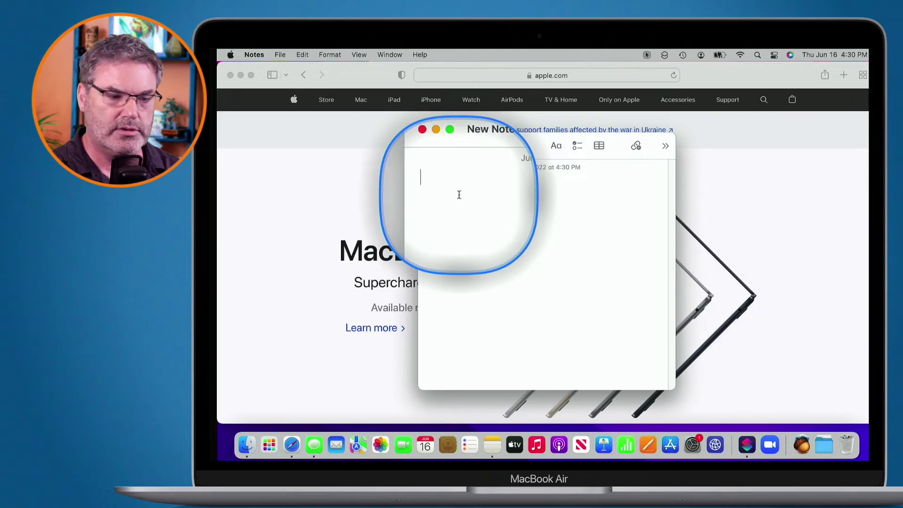
pyautogui.click(636, 145)
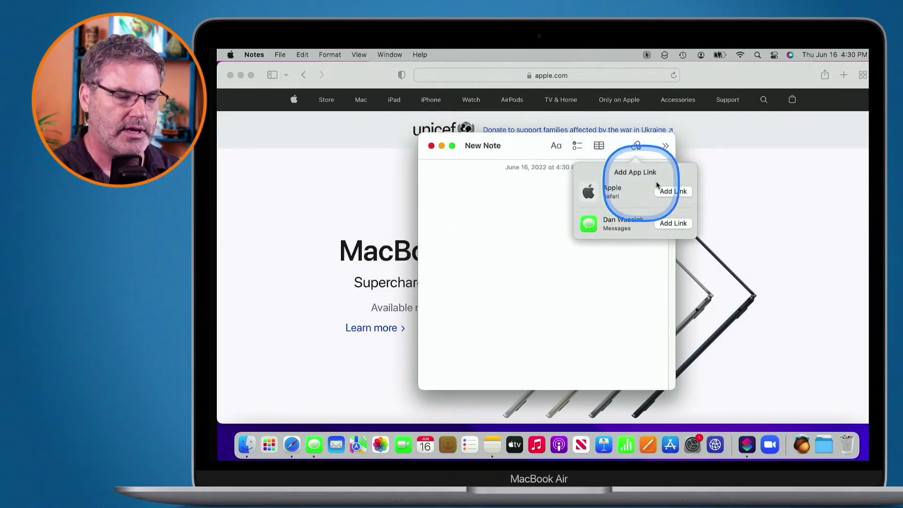
pyautogui.click(667, 191)
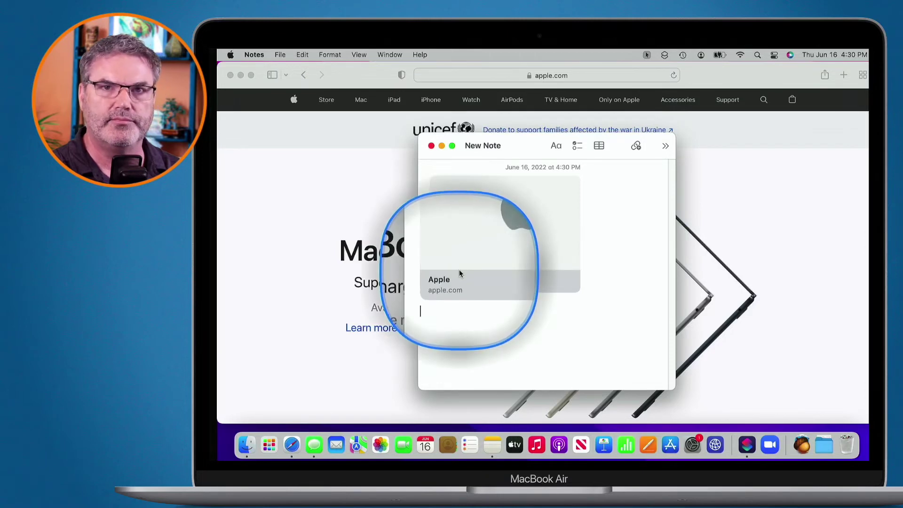
pyautogui.click(431, 146)
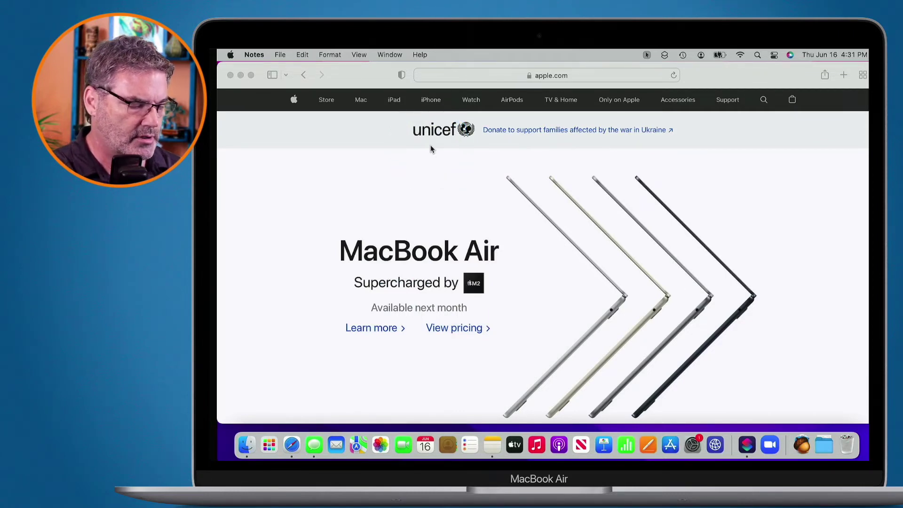
pyautogui.press('fn+q')
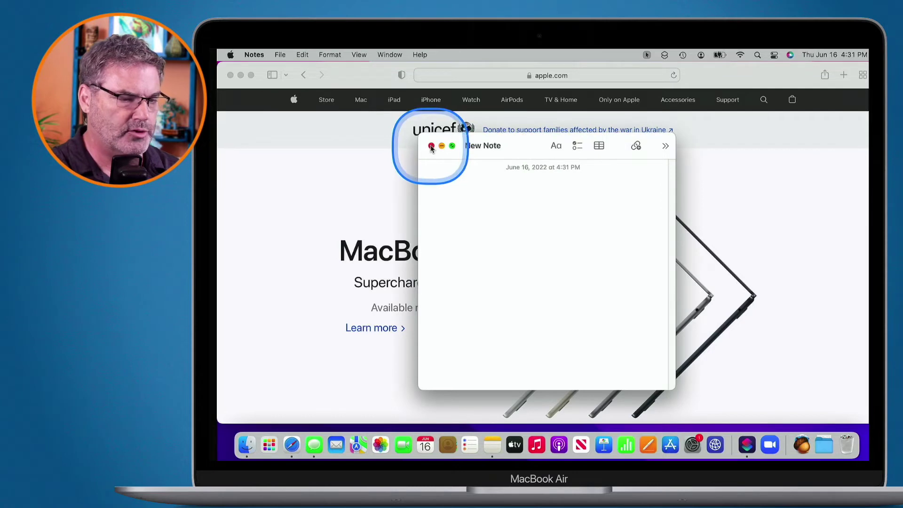
pyautogui.click(636, 146)
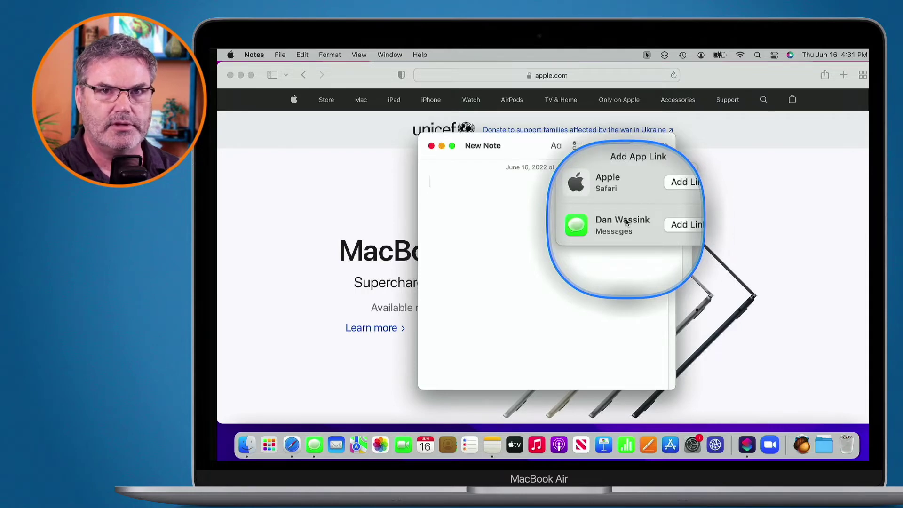
pyautogui.click(489, 199)
pyautogui.click(431, 147)
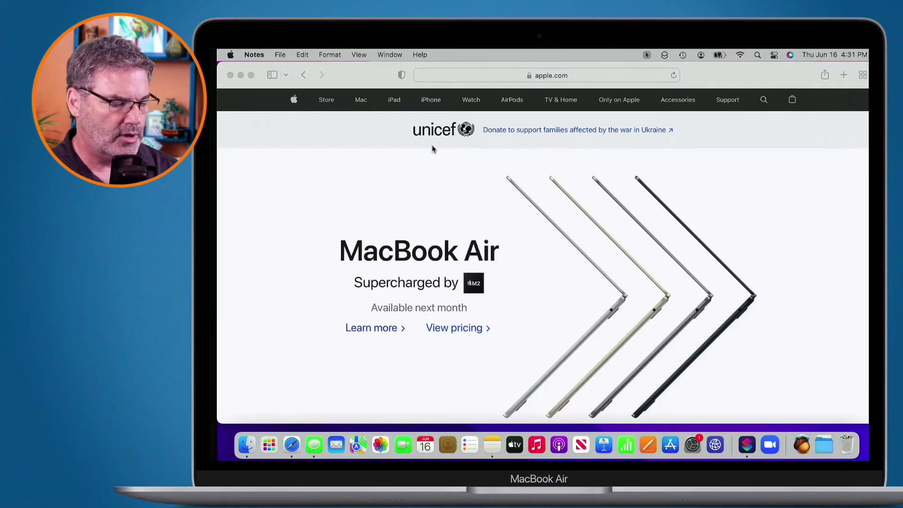
pyautogui.click(373, 174)
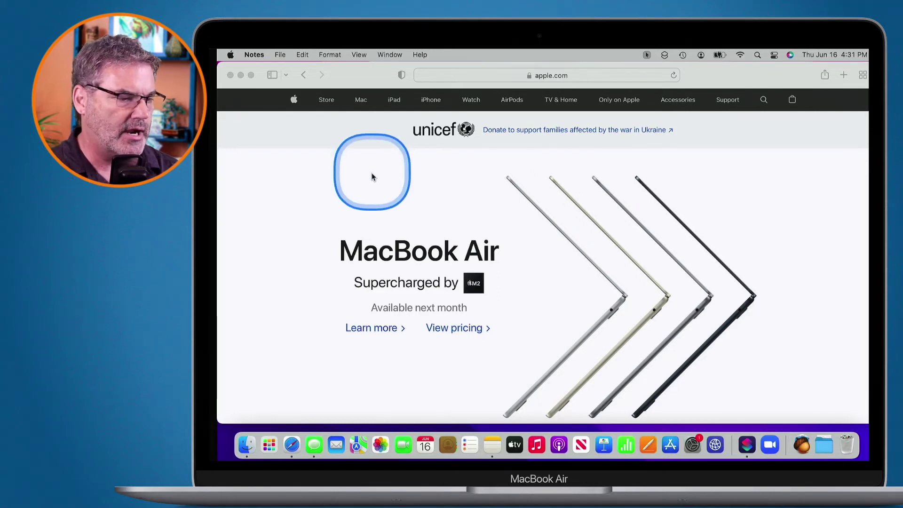
# Hide Safari, open Notes, and select the Quick Notes folder showing its five notes.
pyautogui.press('super+h')
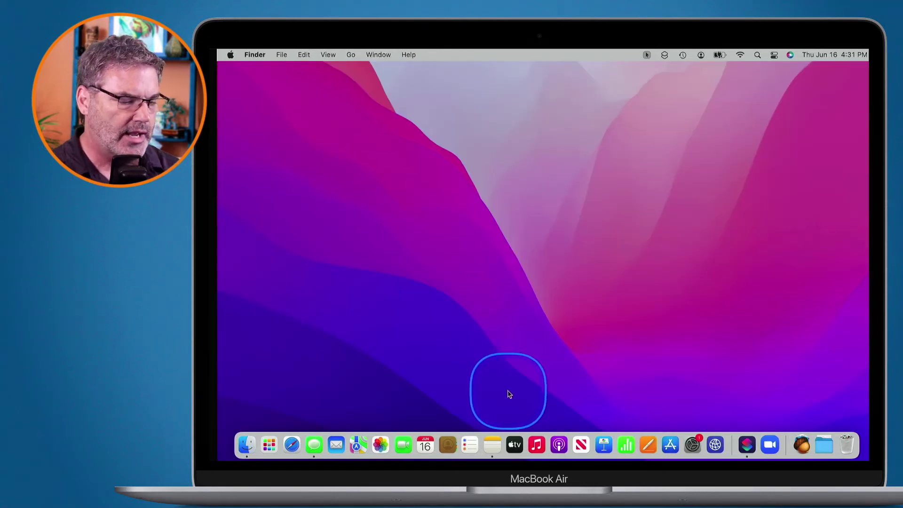
pyautogui.click(492, 446)
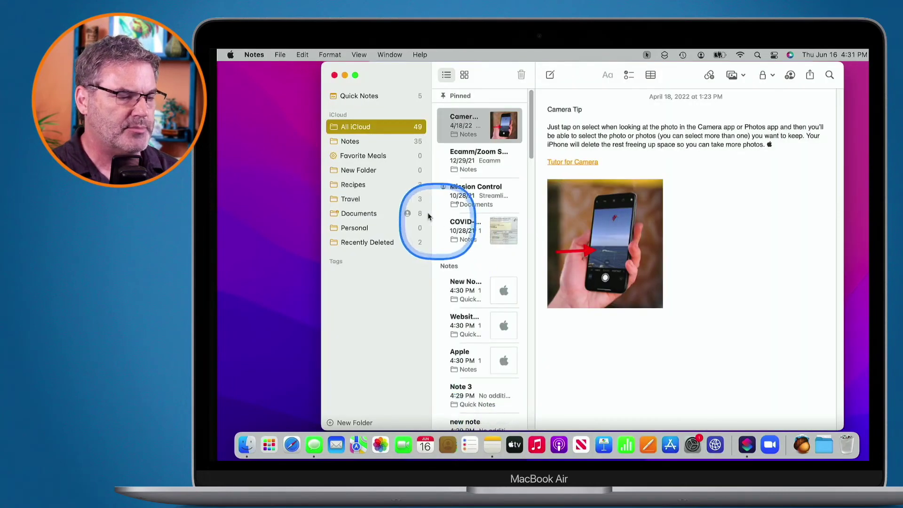
pyautogui.click(350, 97)
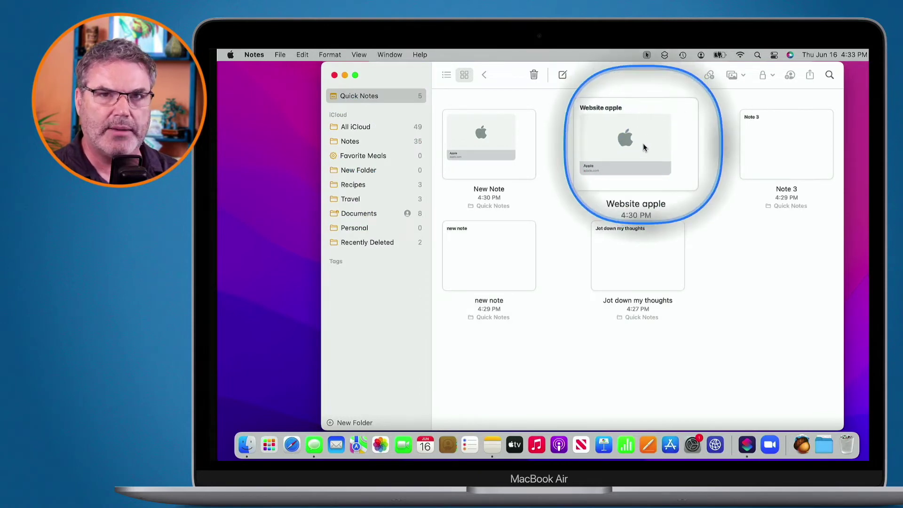
# Drag 'Website apple' into the Notes folder, check both folders, and close Notes.
pyautogui.moveTo(641, 144); pyautogui.dragTo(356, 149)
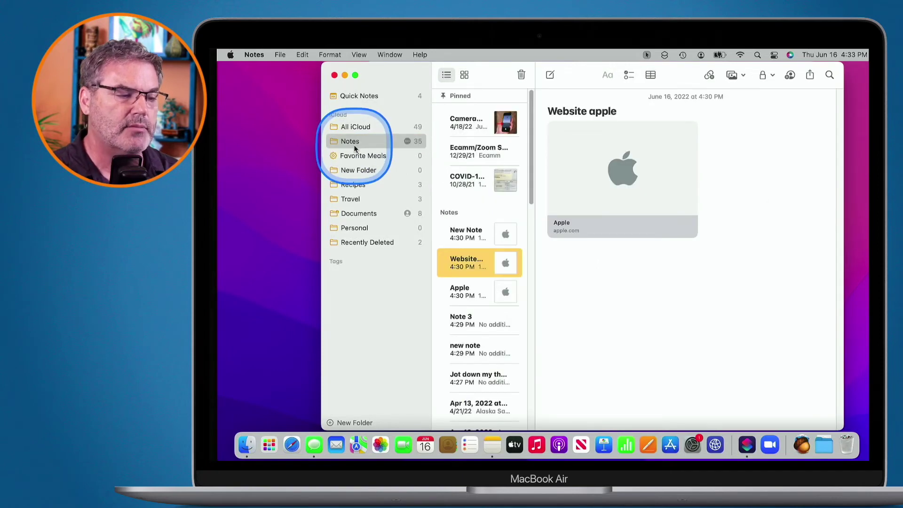
pyautogui.click(350, 96)
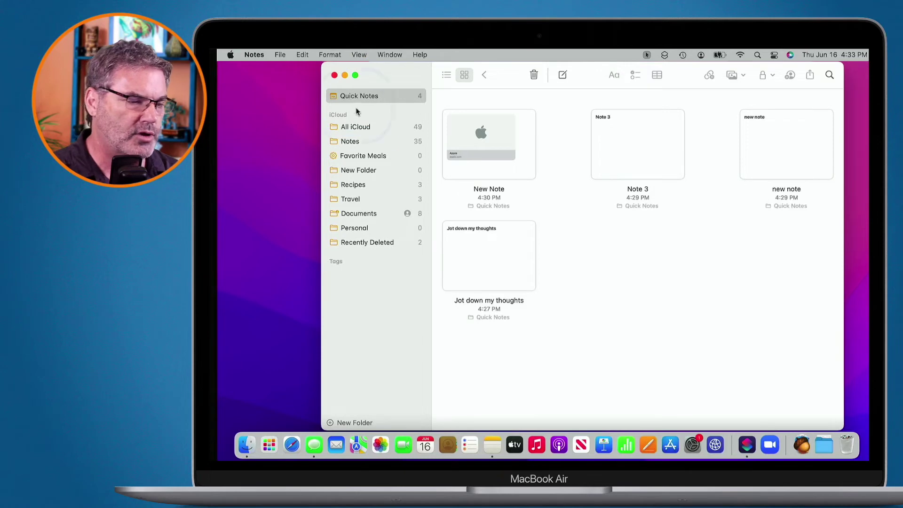
pyautogui.click(350, 142)
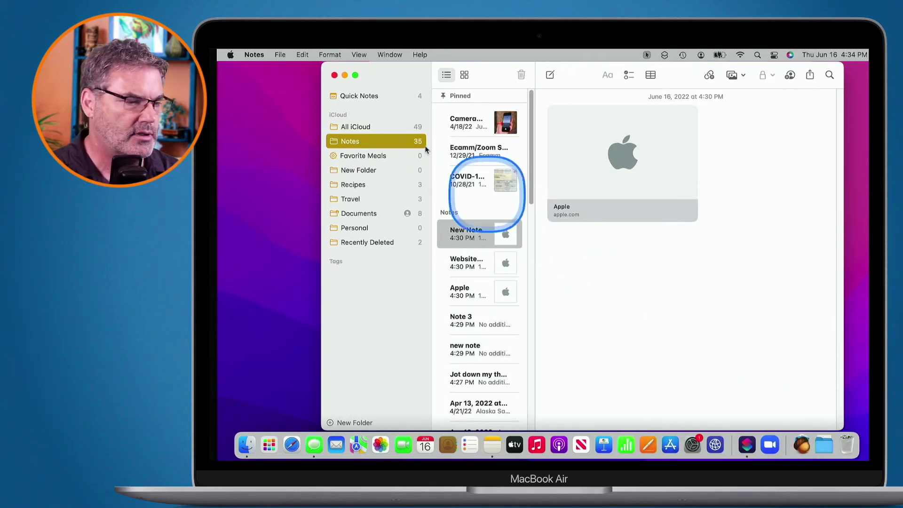
pyautogui.click(334, 75)
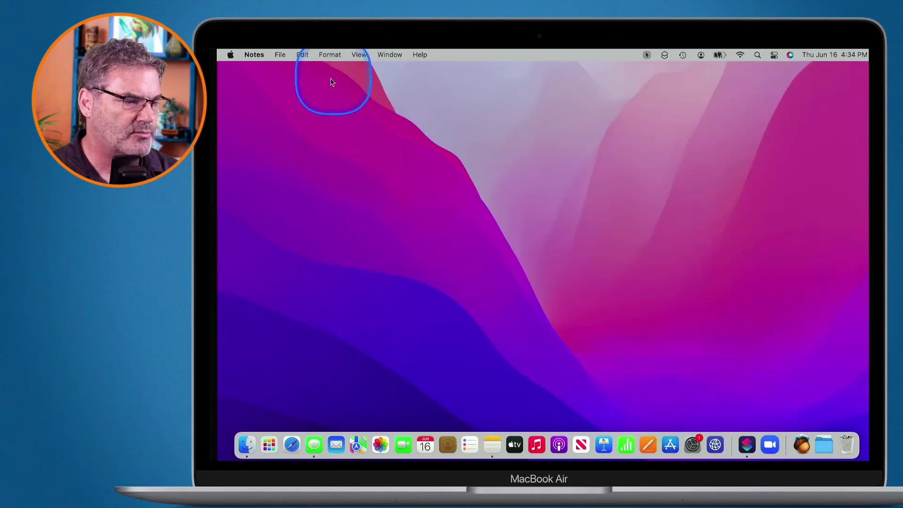
# Bring up Mission Control's Hot Corners settings in System Preferences, showing each corner's action.
pyautogui.click(231, 55)
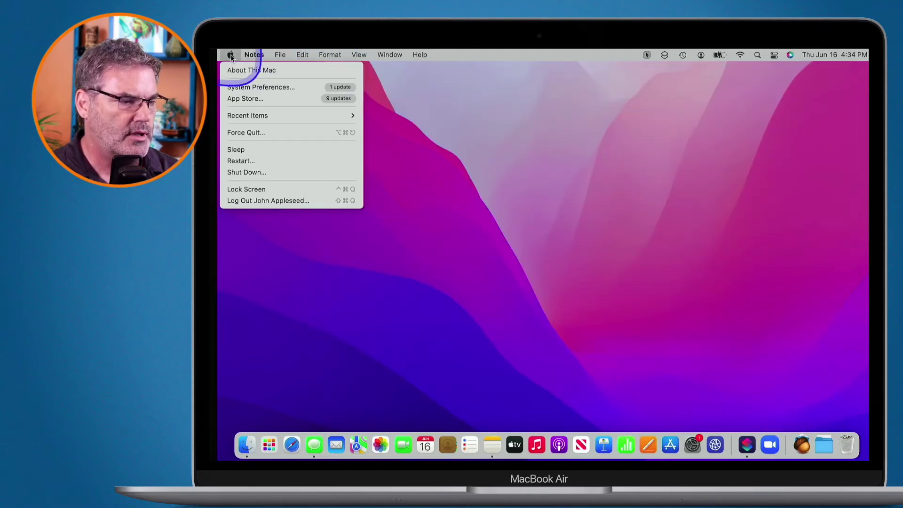
pyautogui.click(245, 88)
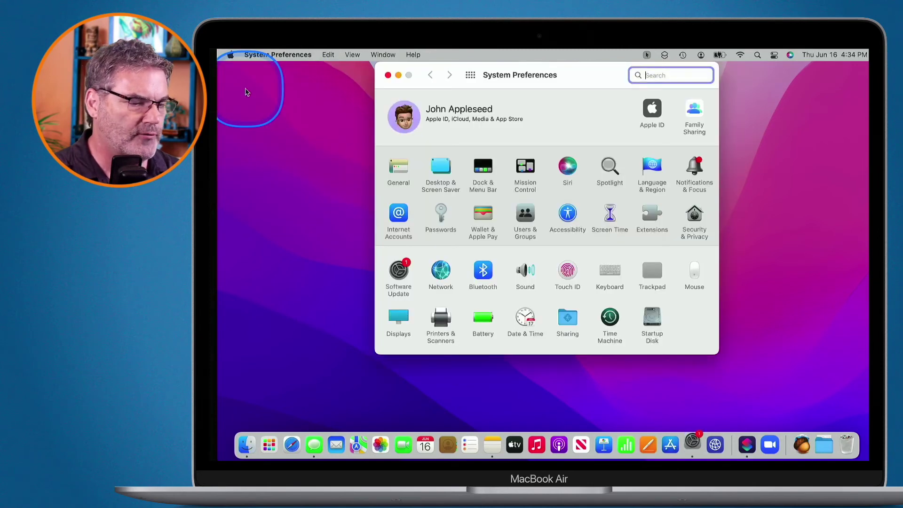
pyautogui.click(527, 171)
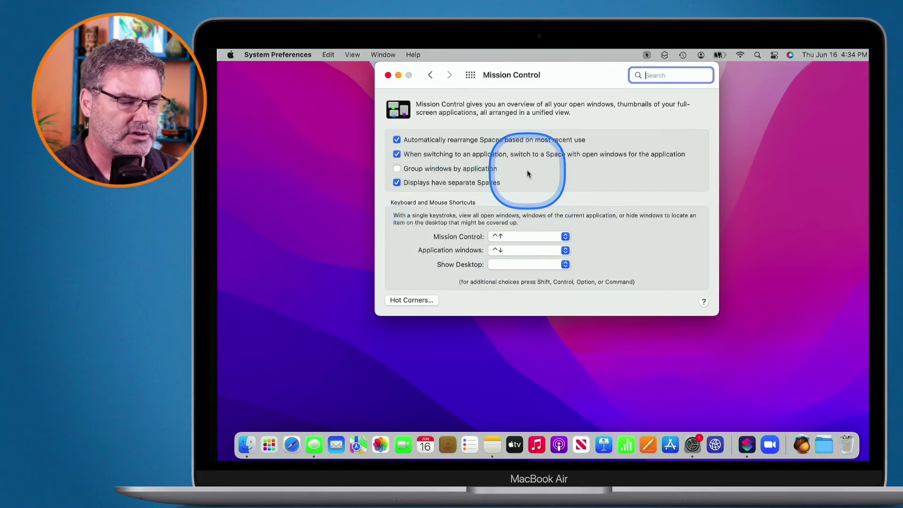
pyautogui.click(411, 301)
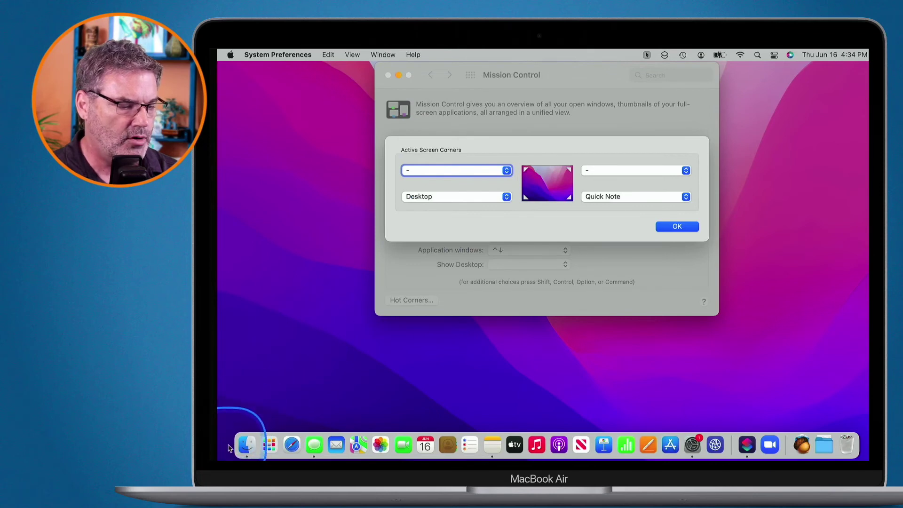
# Clear the bottom-right hot corner by setting its action to –.
pyautogui.moveTo(217, 460)
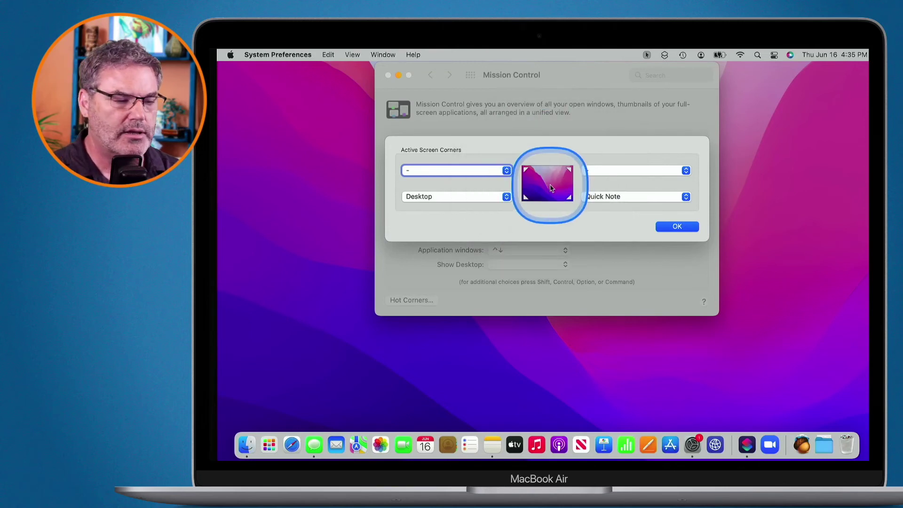
pyautogui.click(601, 197)
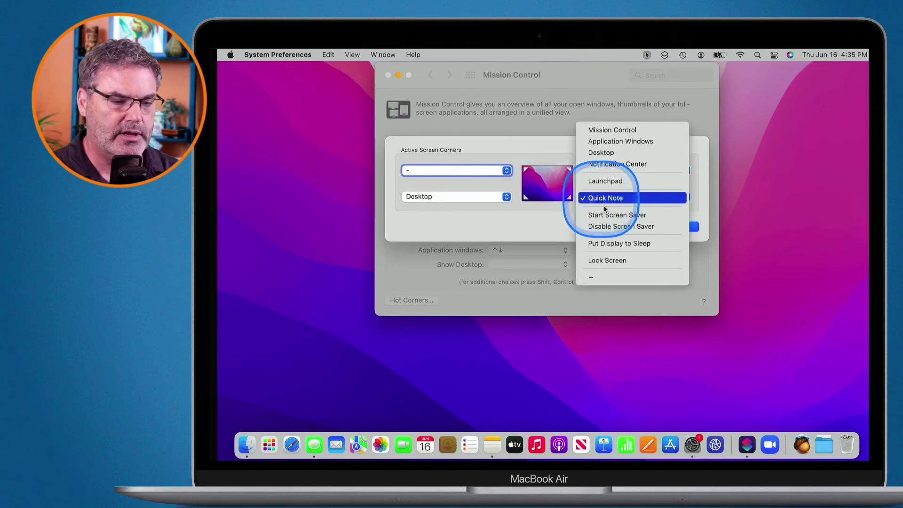
pyautogui.click(600, 277)
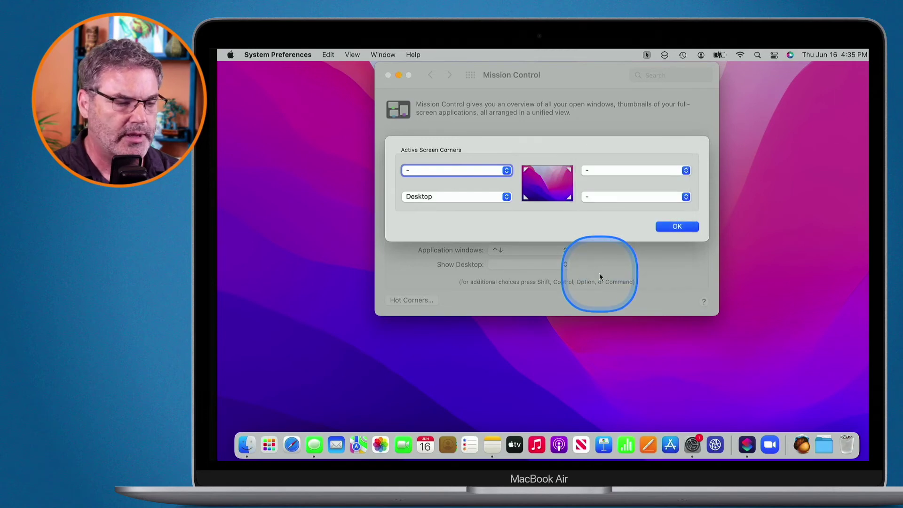
# Assign Quick Note to the top-left hot corner, confirm with OK, and close System Preferences.
pyautogui.click(493, 172)
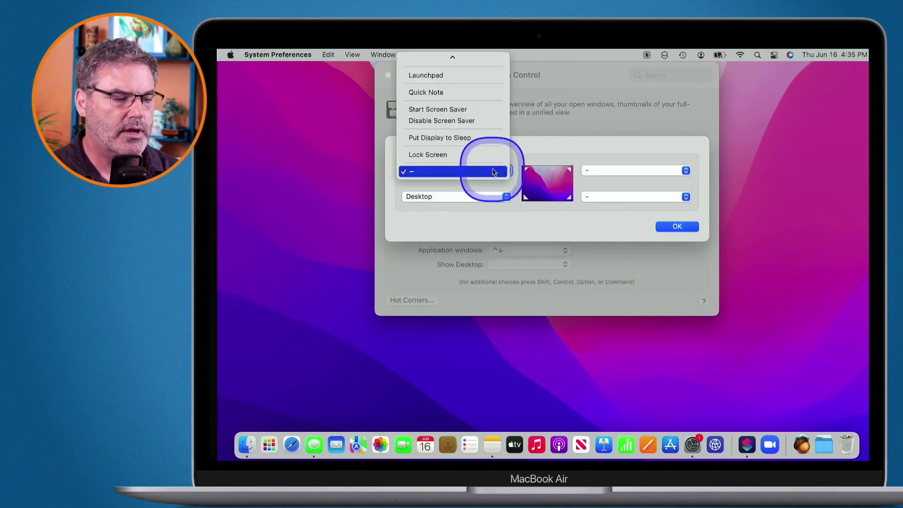
pyautogui.click(465, 93)
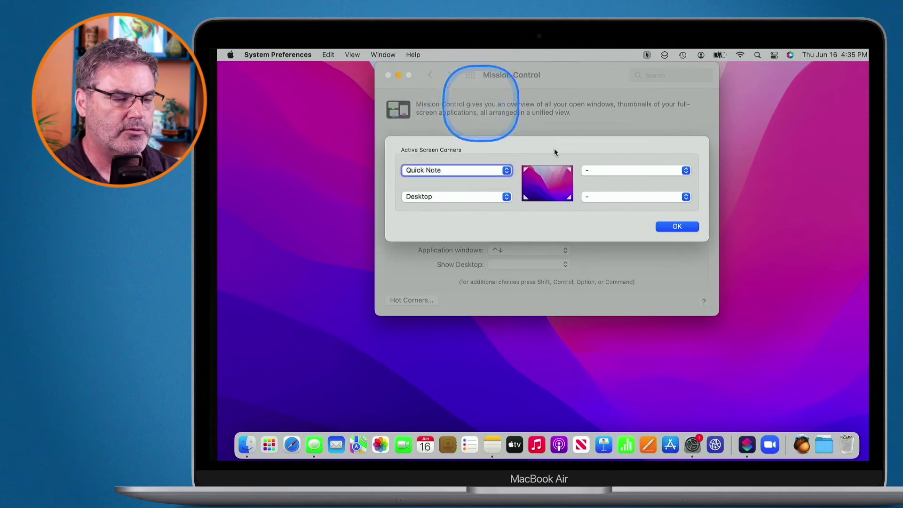
pyautogui.click(673, 228)
pyautogui.click(388, 75)
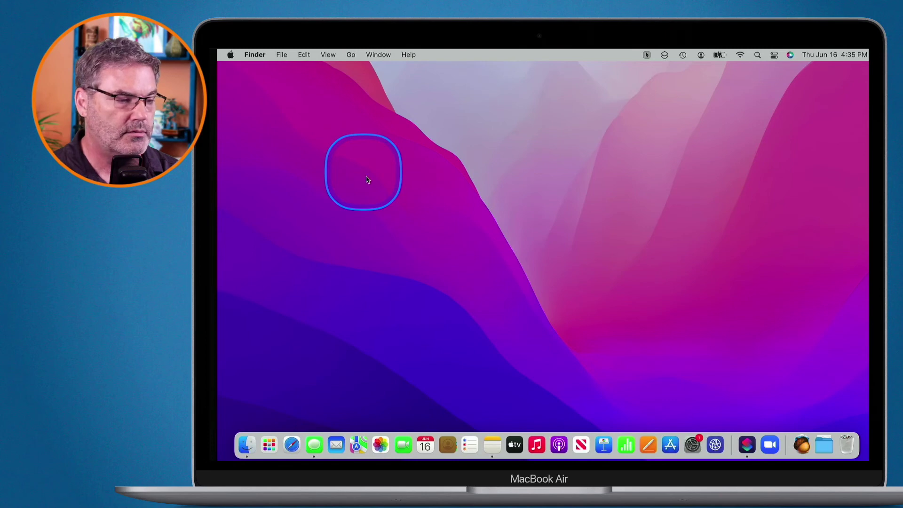
pyautogui.moveTo(223, 51)
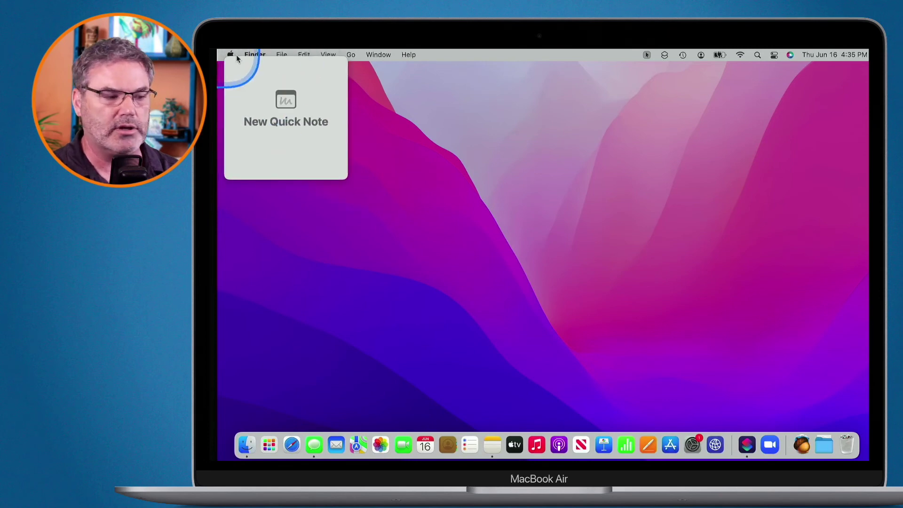